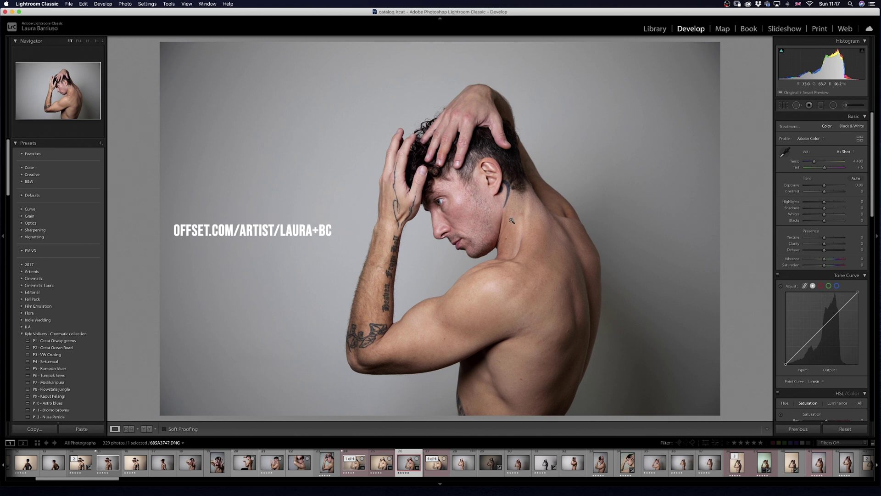
- Paste the previous photo's Develop settings: temperature 7,276, tint +14, exposure -0.40, custom tone curve
{"action": "key", "text": "alt"}
{"action": "key", "text": "super+alt+v"}
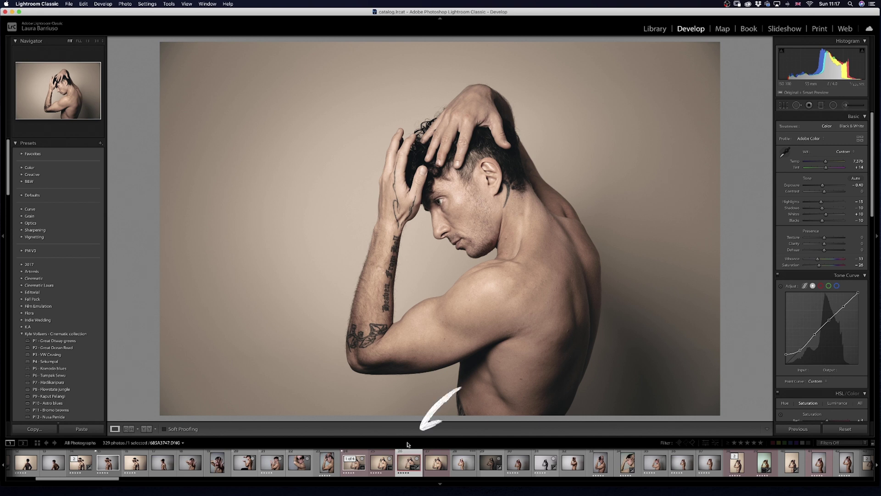
- Send an edited TIFF copy with Lightroom adjustments to Luminar 4
{"action": "right_click", "coordinate": [403, 460]}
{"action": "mouse_move", "coordinate": [403, 460]}
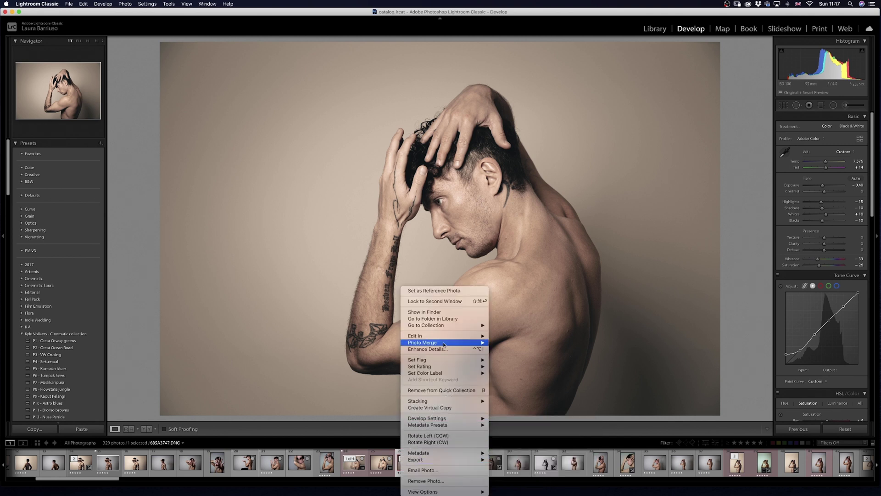
{"action": "mouse_move", "coordinate": [451, 338]}
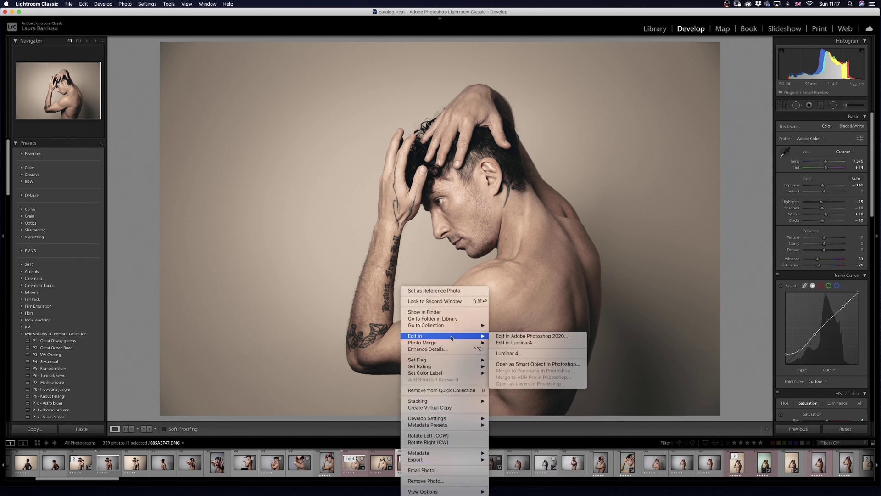
{"action": "left_click", "coordinate": [506, 354]}
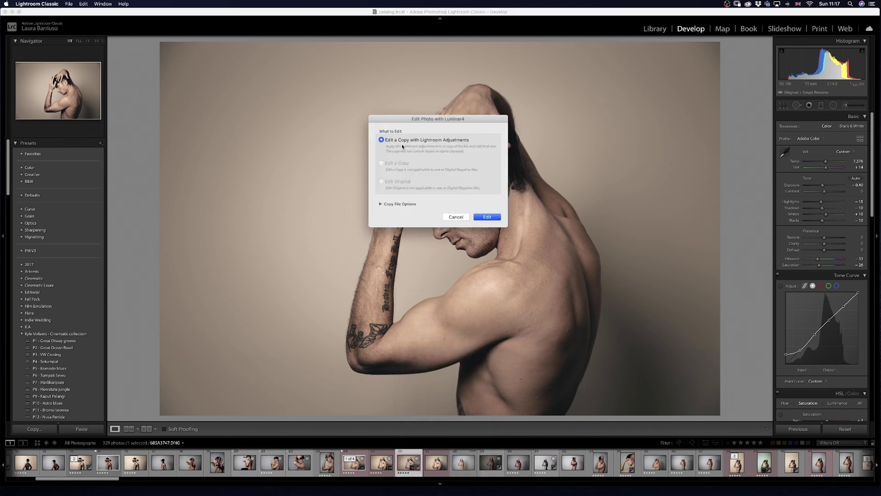
{"action": "left_click", "coordinate": [488, 218]}
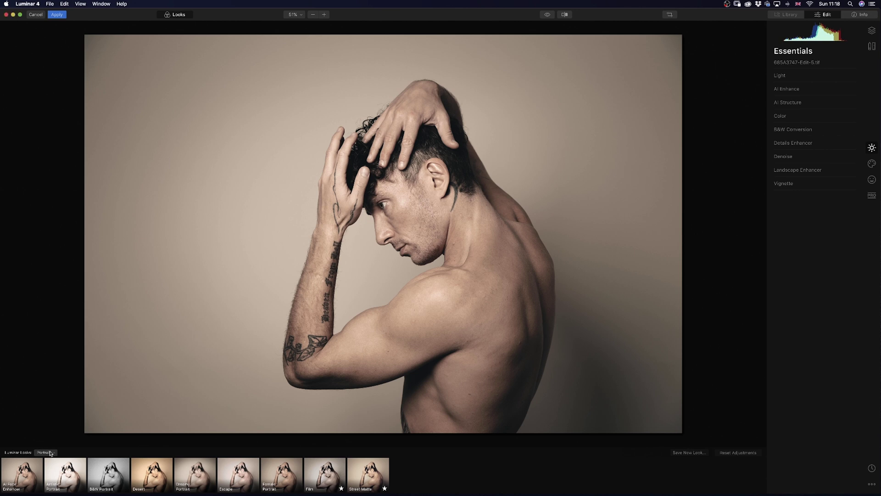
- Apply the AI Face Enhancer look from the Portrait looks collection
{"action": "left_click", "coordinate": [45, 453]}
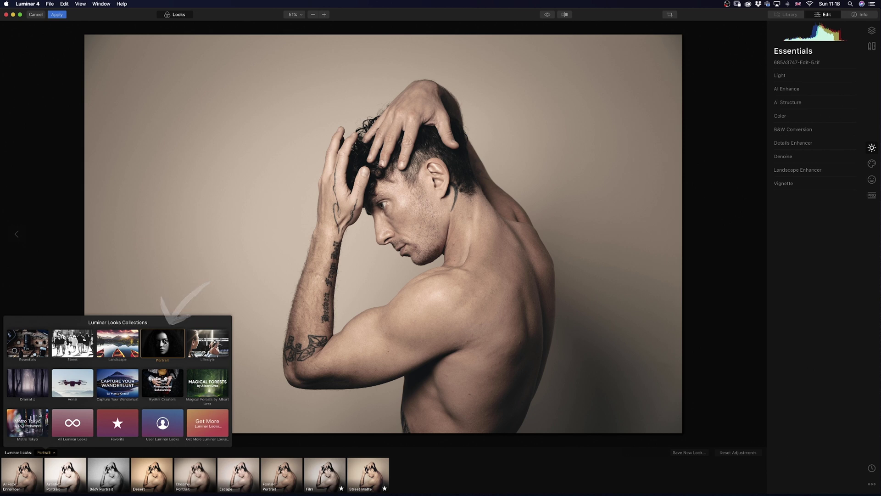
{"action": "left_click", "coordinate": [162, 347]}
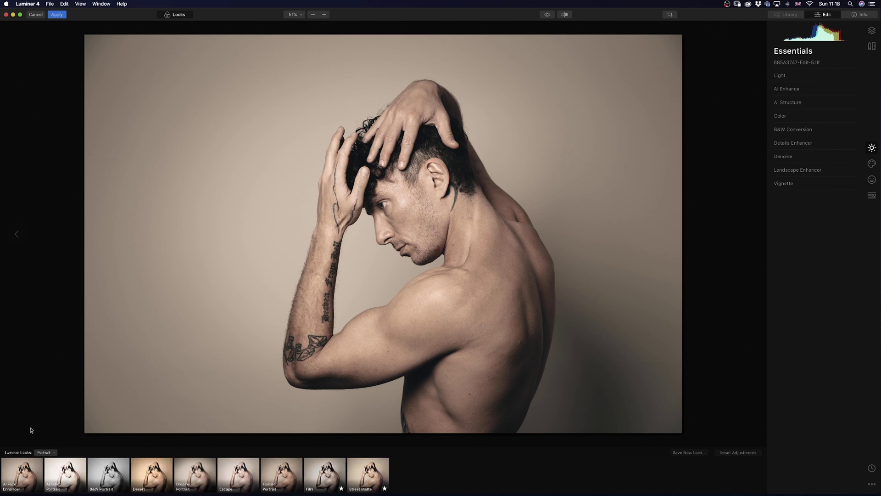
{"action": "left_click", "coordinate": [30, 476]}
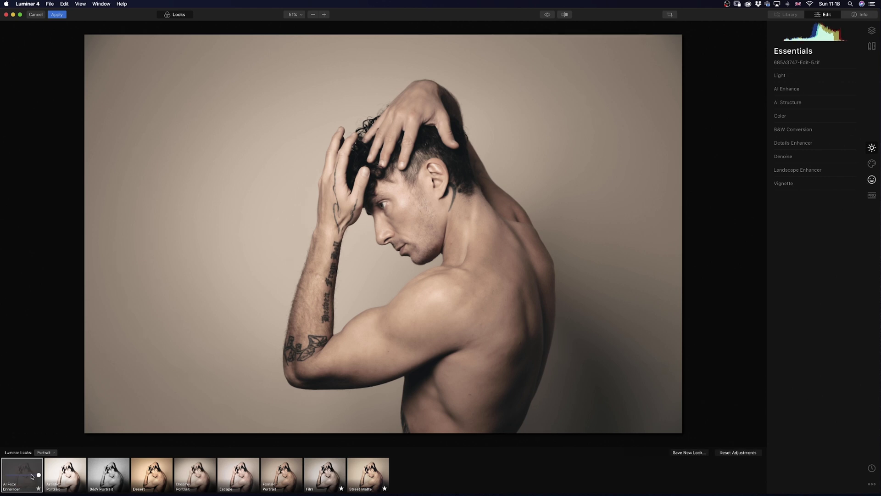
- Zoom to 100% on the face and toggle before/after to compare the AI Face Enhancer look
{"action": "left_click", "coordinate": [420, 231]}
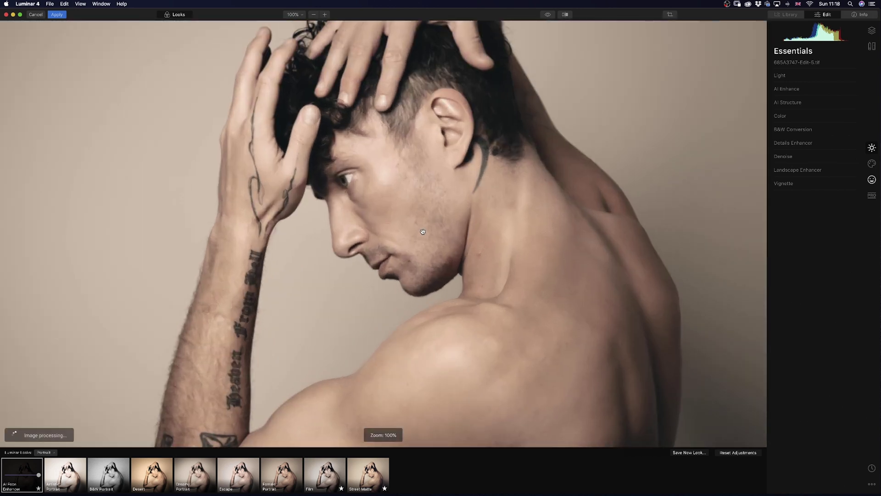
{"action": "left_click", "coordinate": [548, 15]}
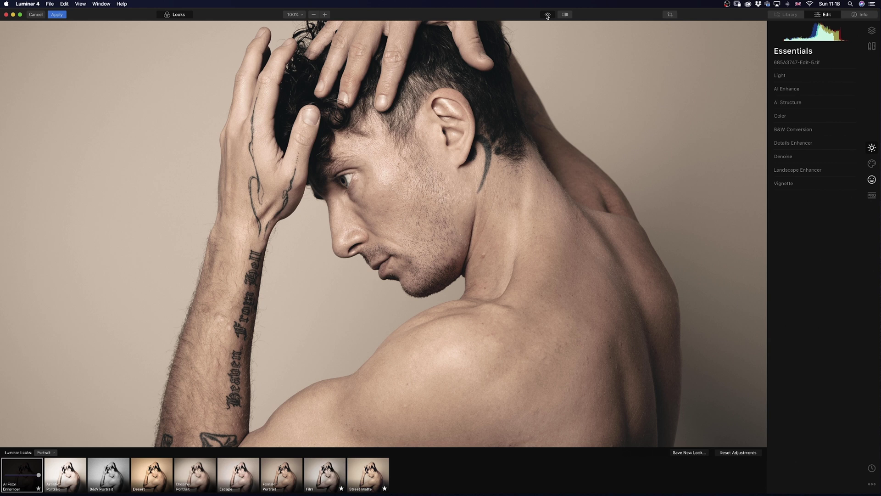
{"action": "left_click", "coordinate": [547, 16]}
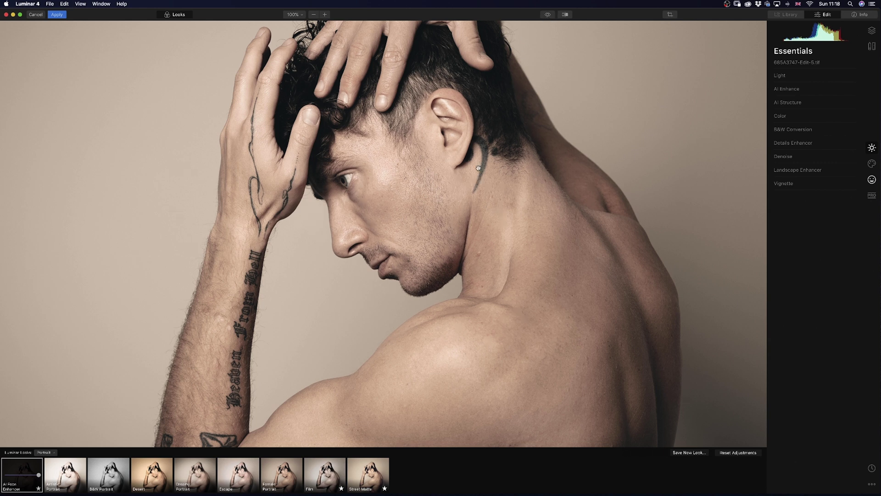
{"action": "left_click", "coordinate": [547, 16]}
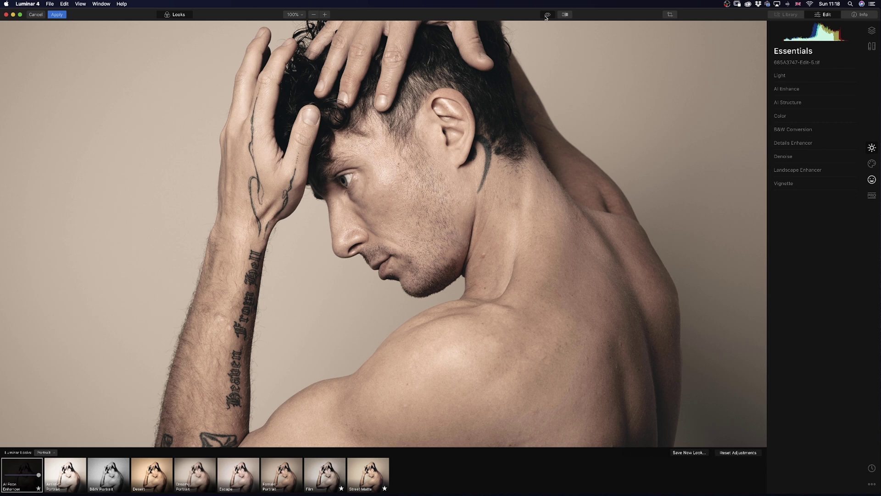
{"action": "left_click", "coordinate": [546, 16]}
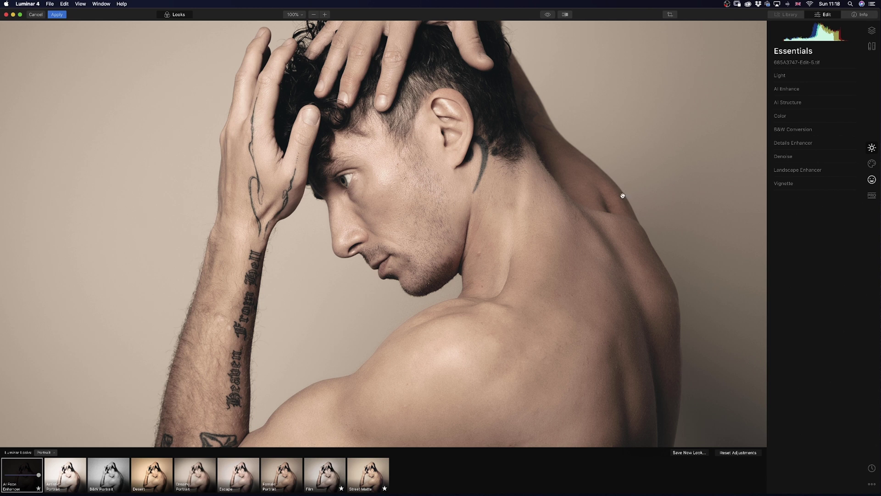
- Lower the AI Skin Enhancer Amount from 65 to 60 in the Portrait tools
{"action": "left_click", "coordinate": [872, 181]}
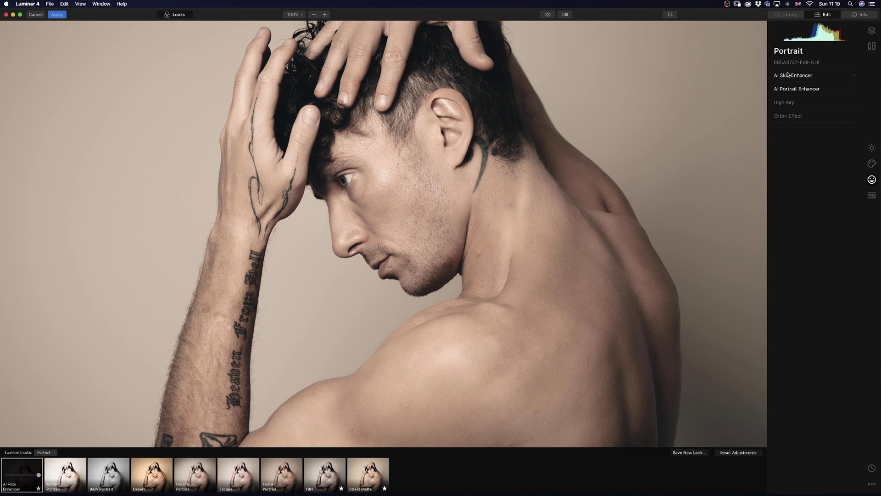
{"action": "left_click", "coordinate": [791, 89]}
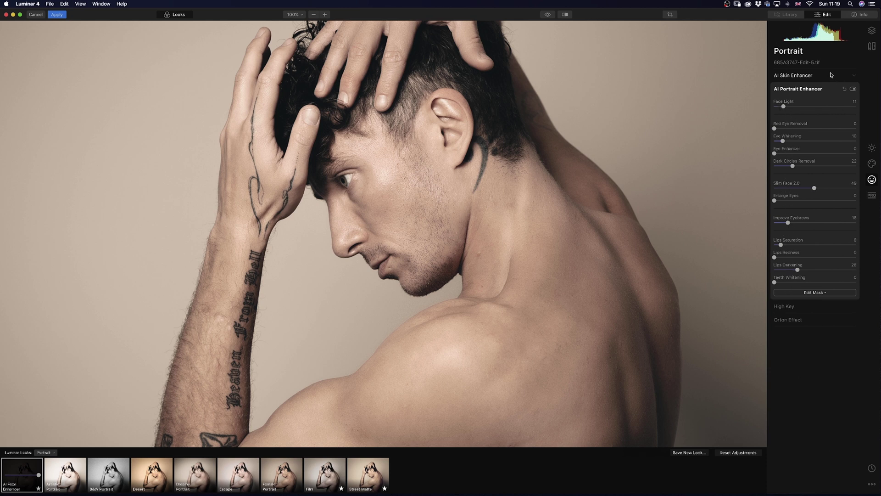
{"action": "left_click", "coordinate": [793, 76]}
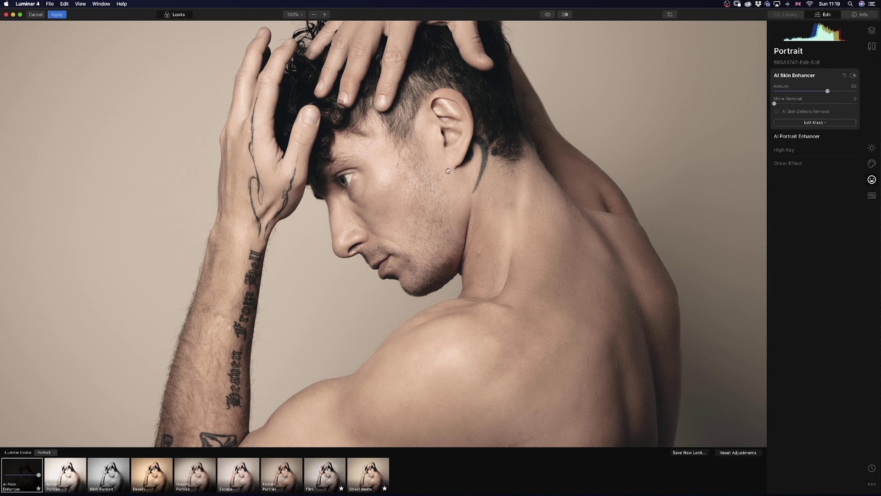
{"action": "left_click_drag", "start_coordinate": [827, 91], "coordinate": [800, 91]}
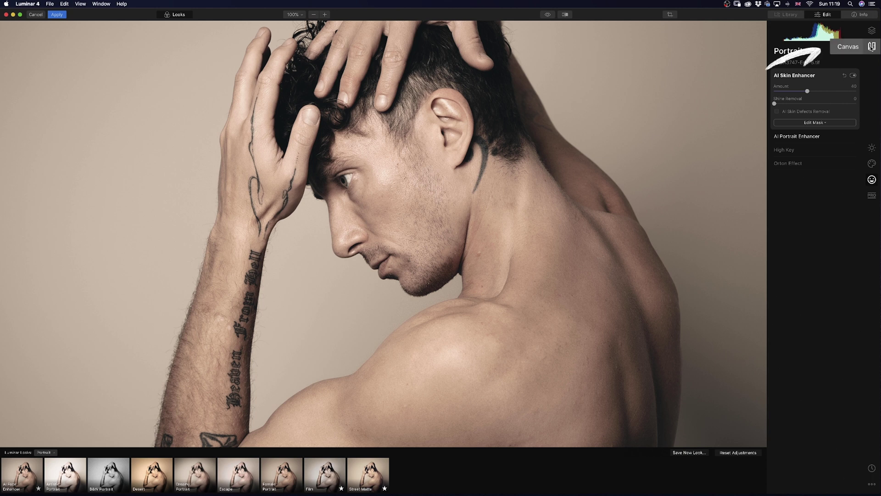
- Magnify the face and neck to 200% and start the Clone & Stamp tool
{"action": "left_click", "coordinate": [872, 48]}
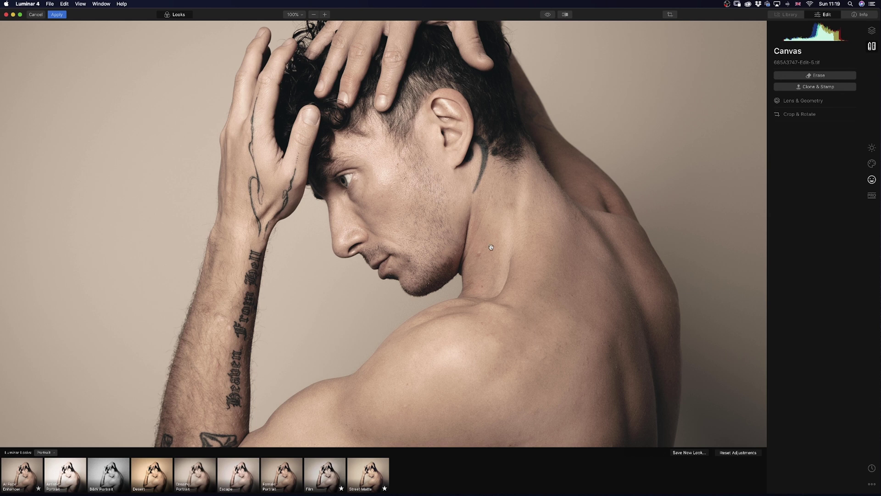
{"action": "left_click", "coordinate": [303, 14]}
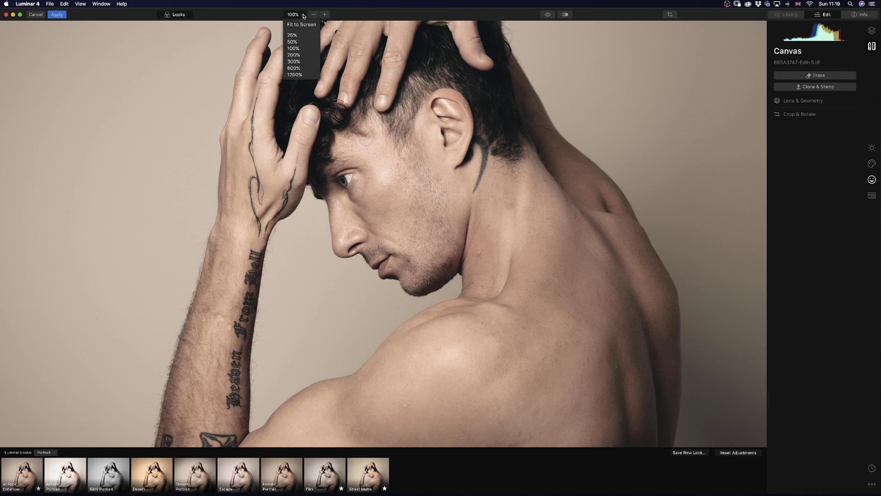
{"action": "left_click", "coordinate": [303, 49]}
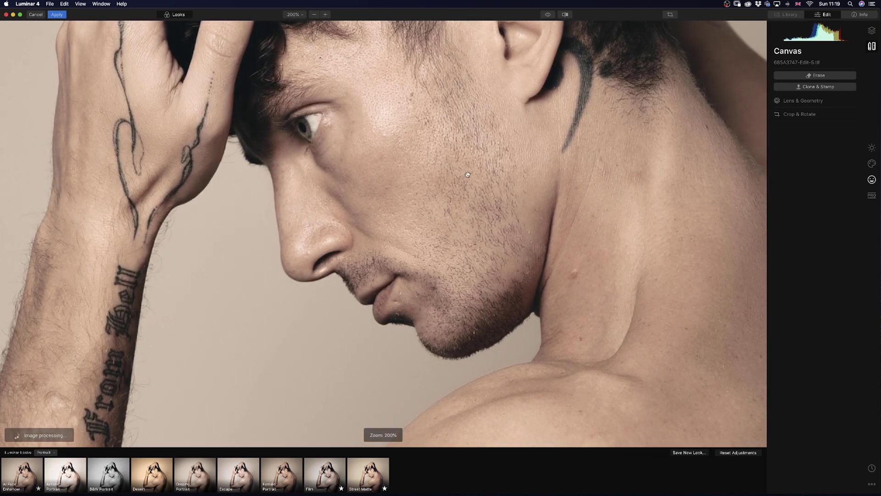
{"action": "left_click_drag", "start_coordinate": [528, 164], "coordinate": [471, 181]}
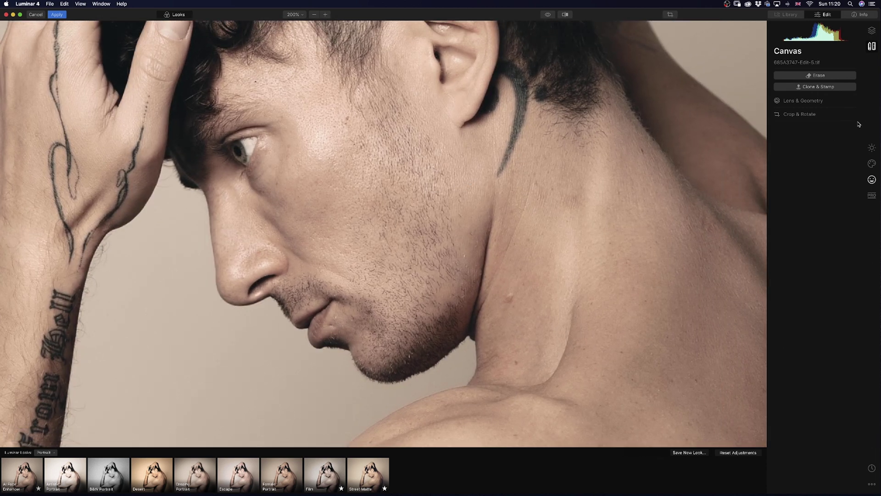
{"action": "left_click", "coordinate": [830, 87]}
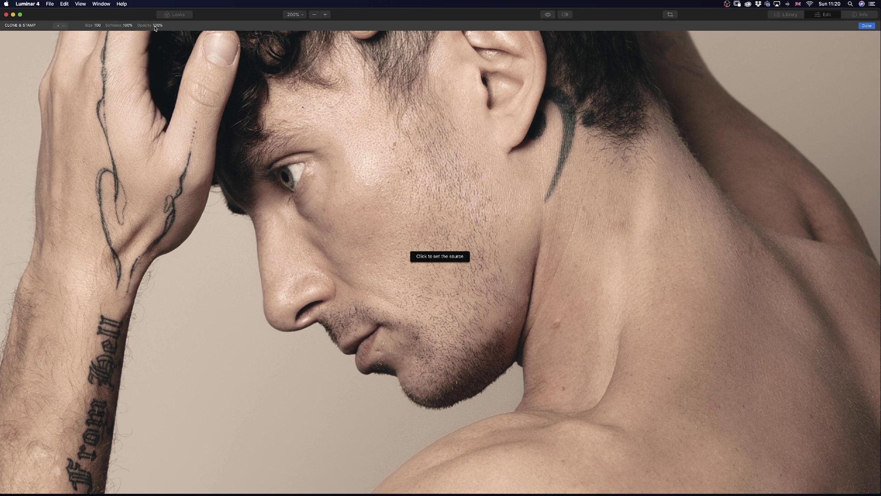
- Shrink the clone brush to size 26, source clean forehead skin, and paint out the neck blemish
{"action": "left_click_drag", "start_coordinate": [89, 26], "coordinate": [83, 25]}
{"action": "left_click", "coordinate": [388, 137]}
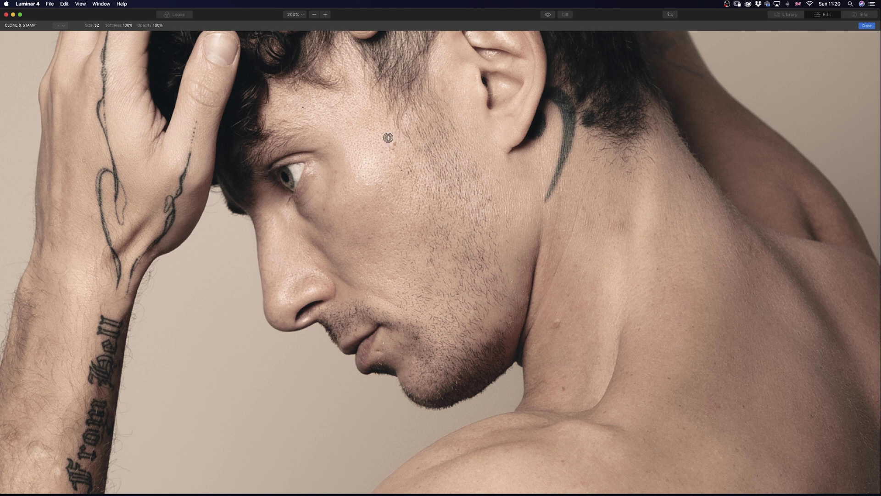
{"action": "left_click_drag", "start_coordinate": [102, 22], "coordinate": [92, 25]}
{"action": "left_click", "coordinate": [302, 98], "text": "alt"}
{"action": "left_click", "coordinate": [557, 320]}
- Undo the last stroke and clone away the dark mole on the neck
{"action": "key", "text": "super+z"}
{"action": "left_click", "coordinate": [563, 387]}
{"action": "scroll", "coordinate": [556, 403], "scroll_direction": "up", "scroll_amount": 5}
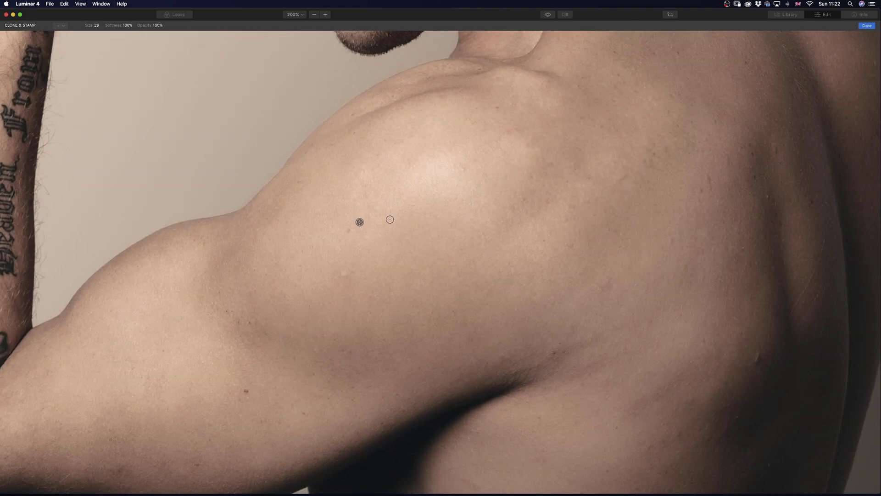
- Check the back, shoulder and arm, clone out a cheek mark, and apply the Clone & Stamp edits
{"action": "left_click_drag", "start_coordinate": [735, 254], "coordinate": [442, 170]}
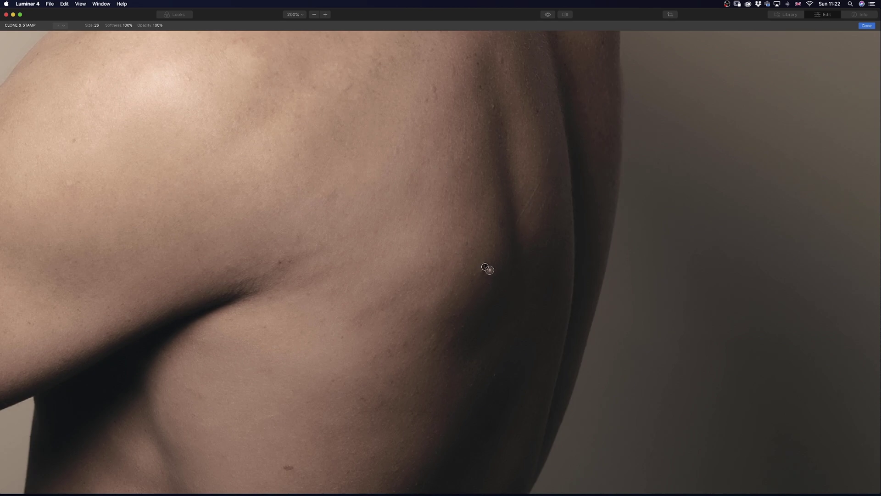
{"action": "left_click_drag", "start_coordinate": [379, 187], "coordinate": [465, 271]}
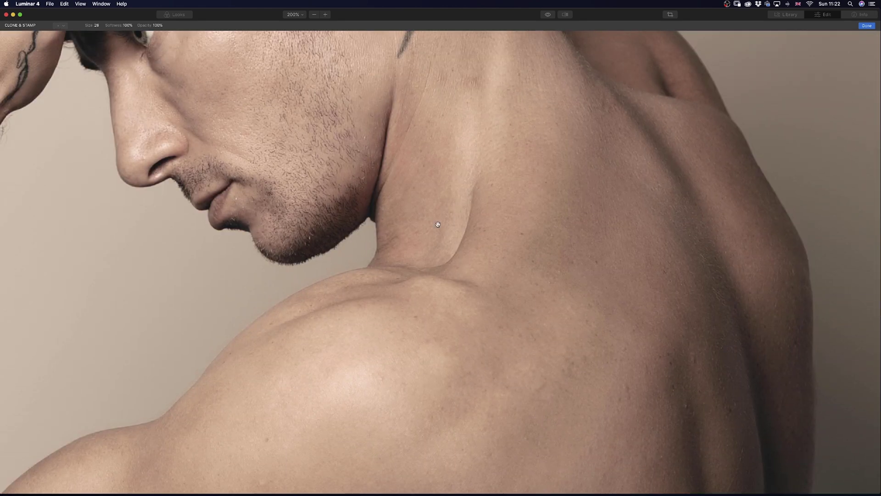
{"action": "left_click_drag", "start_coordinate": [388, 143], "coordinate": [496, 275]}
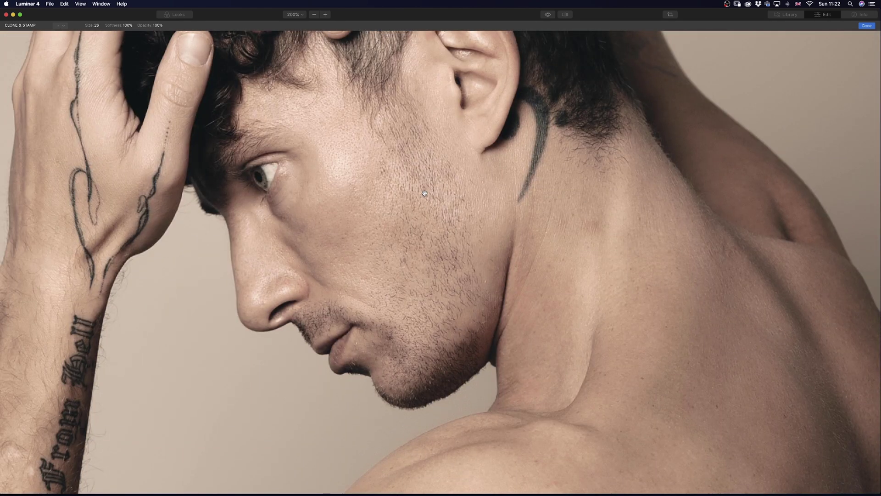
{"action": "left_click", "coordinate": [402, 195], "text": "alt"}
{"action": "left_click", "coordinate": [866, 26]}
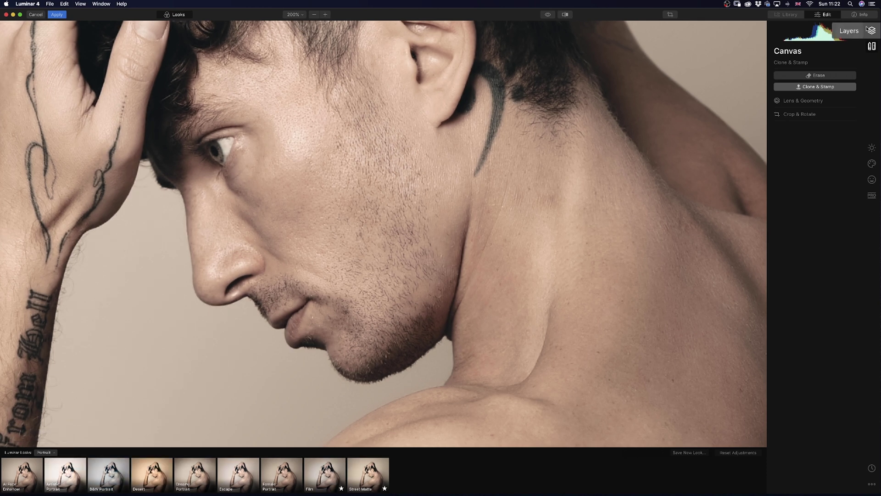
- Set the zoom to 100%, then 50%, to see the whole retouched portrait
{"action": "left_click", "coordinate": [303, 16]}
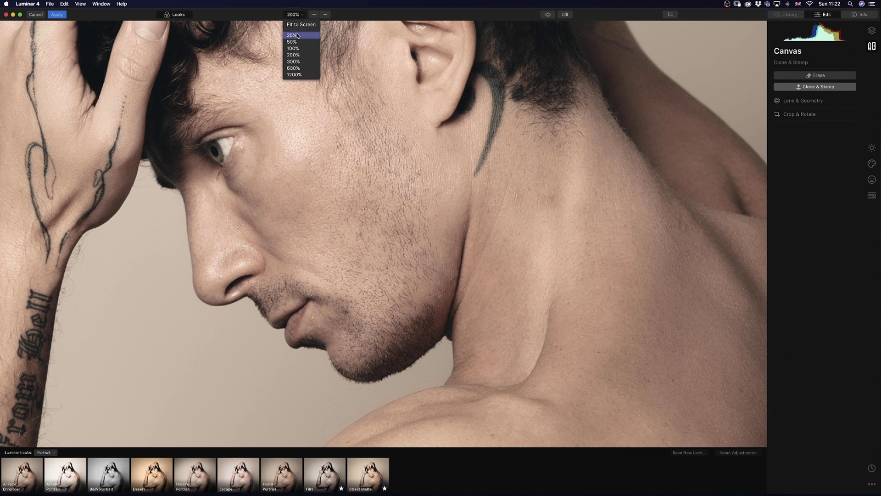
{"action": "left_click", "coordinate": [294, 50]}
{"action": "left_click", "coordinate": [294, 14]}
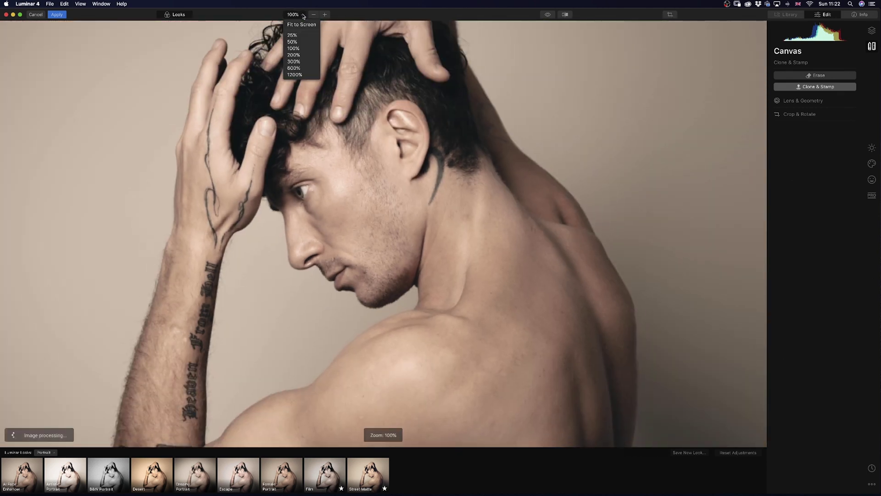
{"action": "left_click", "coordinate": [295, 41]}
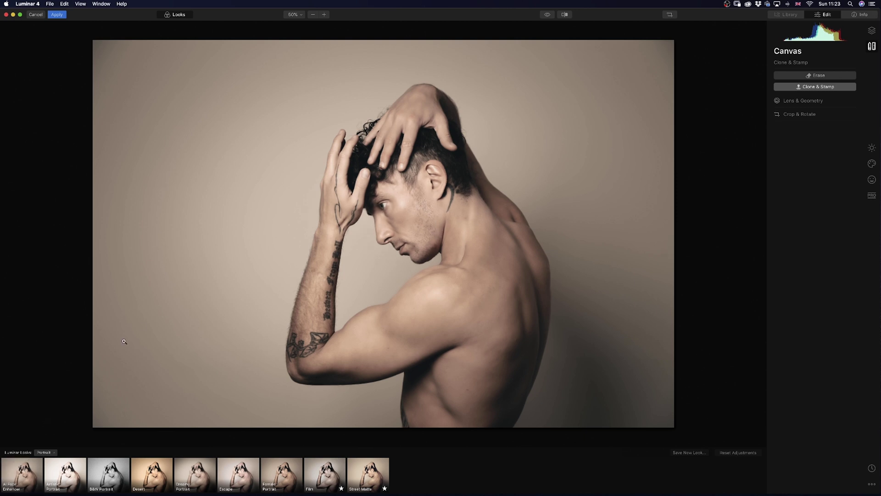
- Create Adjustment Layer 1 above the Clone & Stamp layer and give it the Street Matte look
{"action": "left_click", "coordinate": [871, 31]}
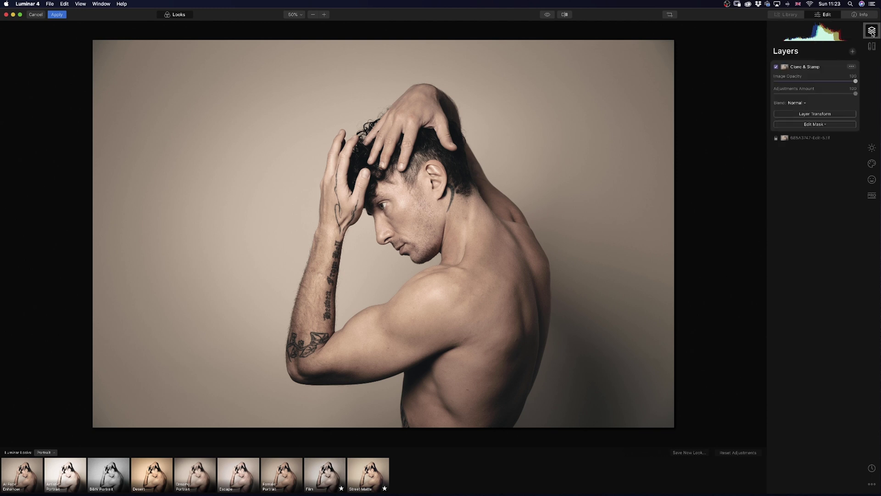
{"action": "left_click", "coordinate": [853, 52]}
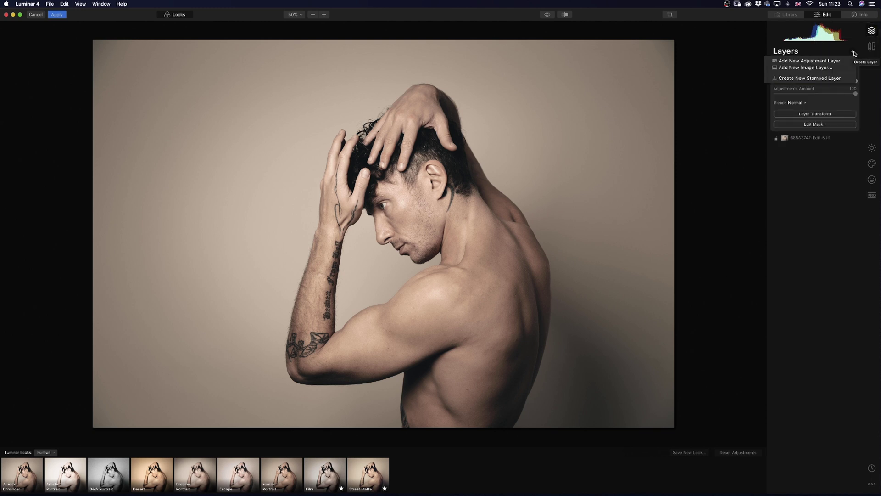
{"action": "left_click", "coordinate": [824, 61]}
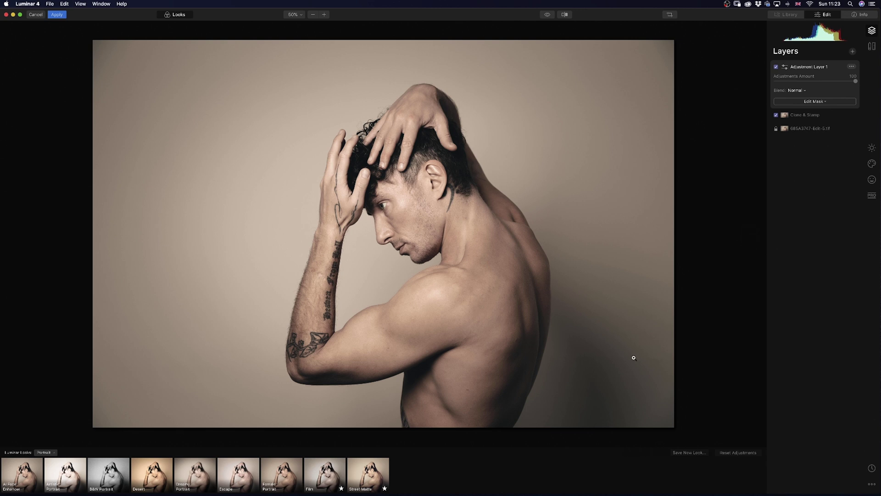
{"action": "left_click", "coordinate": [367, 476]}
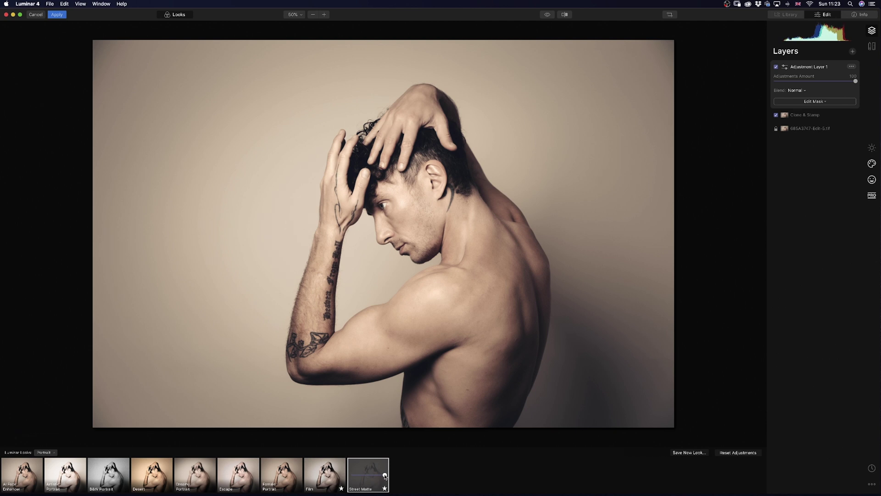
- Adjust the Street Matte amount and toggle the original preview twice to compare
{"action": "mouse_move", "coordinate": [385, 476]}
{"action": "left_mouse_down"}
{"action": "mouse_move", "coordinate": [340, 477]}
{"action": "mouse_move", "coordinate": [400, 473]}
{"action": "left_mouse_up"}
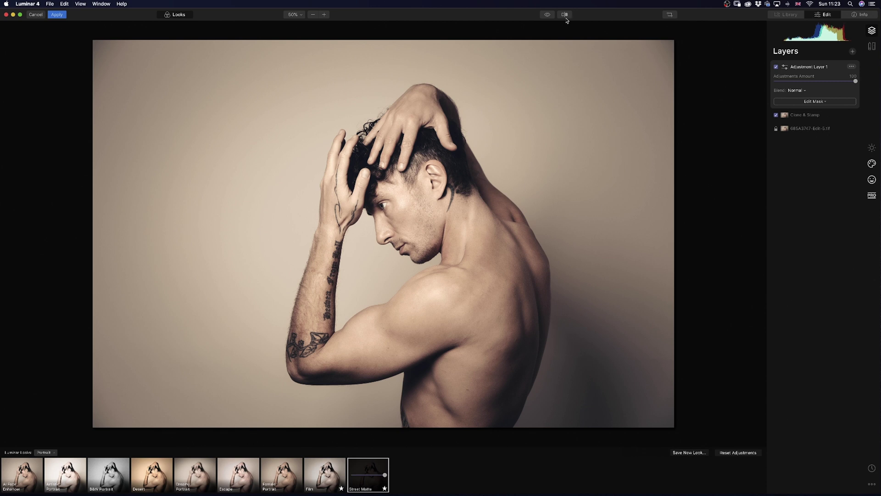
{"action": "left_click", "coordinate": [547, 16]}
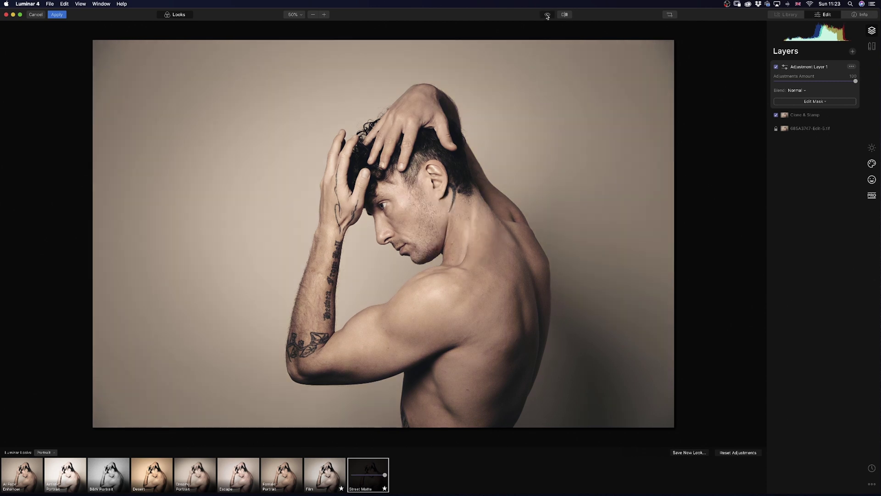
{"action": "left_click", "coordinate": [547, 16]}
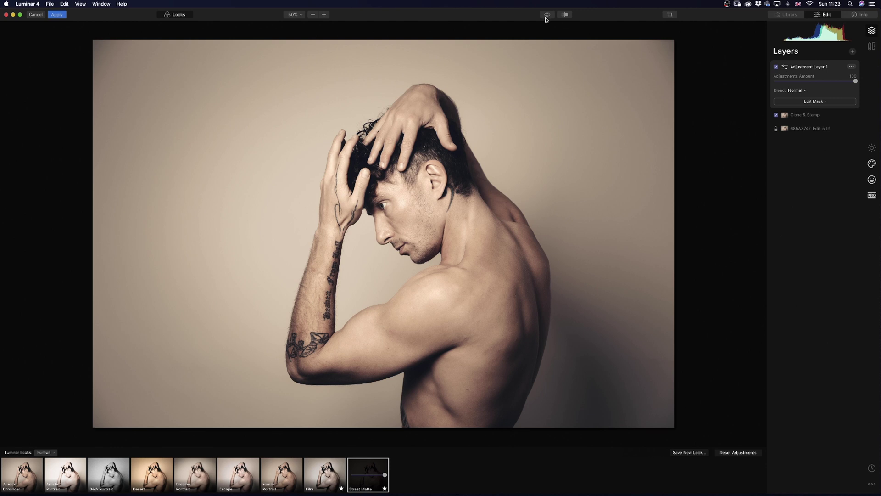
{"action": "left_click", "coordinate": [548, 15]}
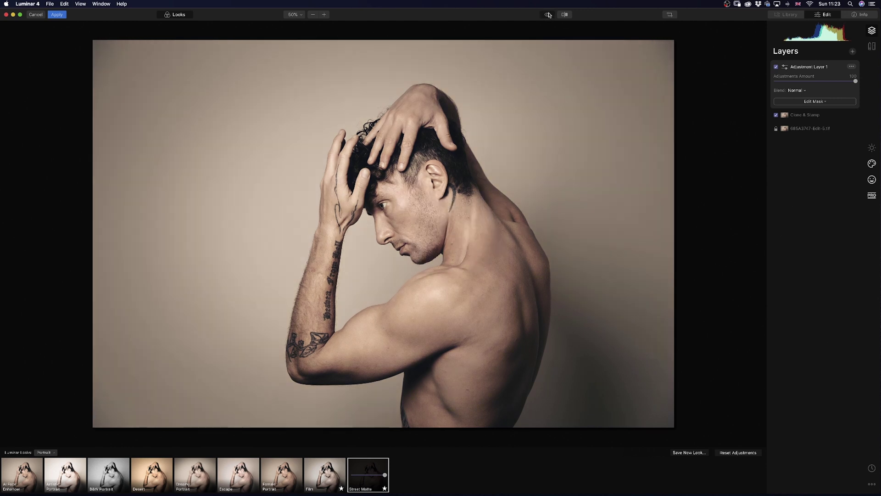
{"action": "left_click", "coordinate": [548, 15]}
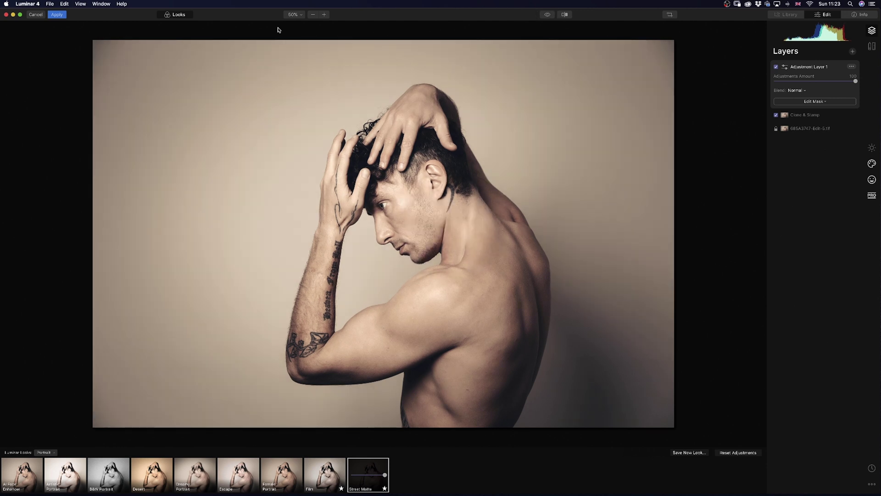
- Zoom the portrait to 100% and compare the edit against the original again
{"action": "left_click", "coordinate": [302, 18]}
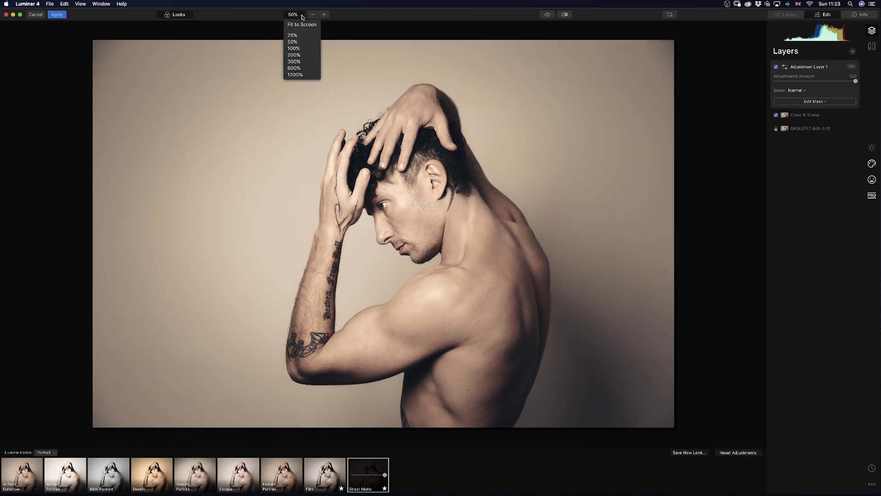
{"action": "left_click", "coordinate": [298, 49]}
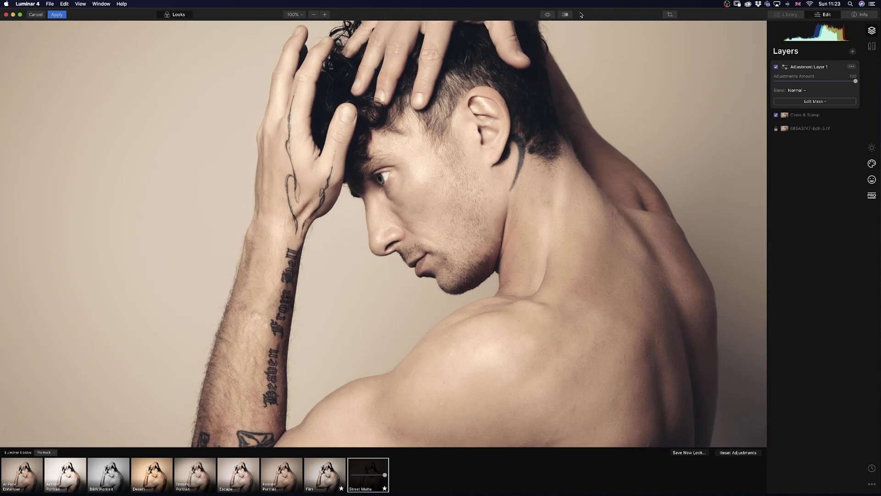
{"action": "left_click", "coordinate": [549, 15]}
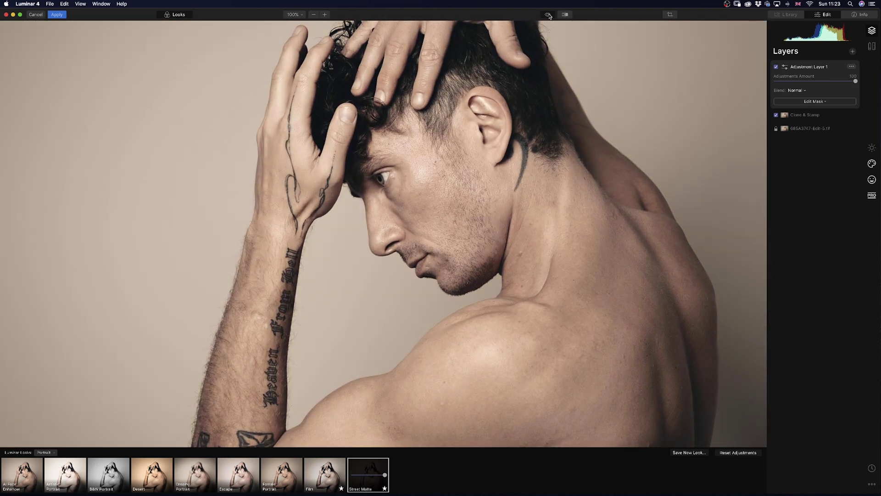
{"action": "left_click", "coordinate": [549, 16]}
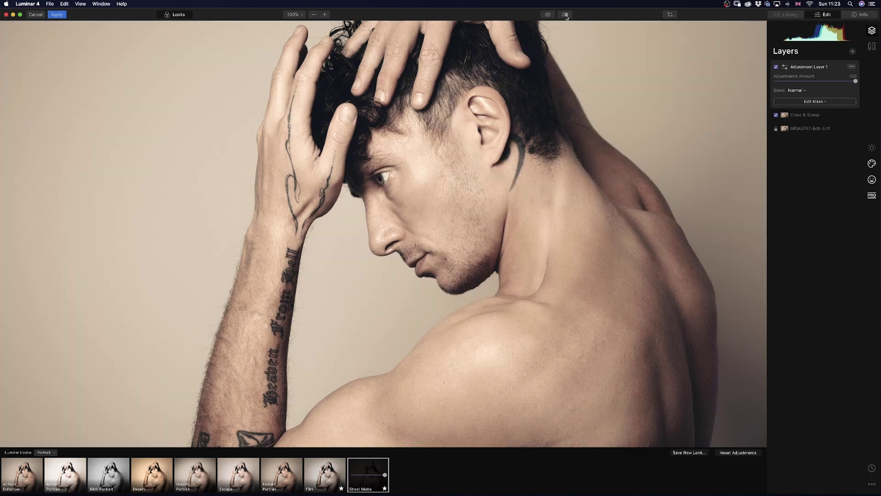
- Turn on the Before/After split view at 200% zoom and sweep the divider across the face
{"action": "left_click", "coordinate": [566, 15]}
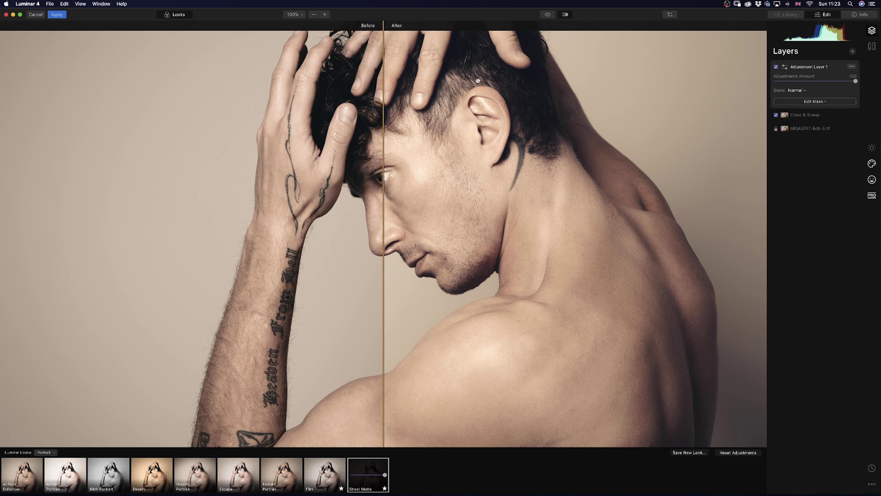
{"action": "scroll", "coordinate": [381, 206], "scroll_direction": "down", "scroll_amount": 5}
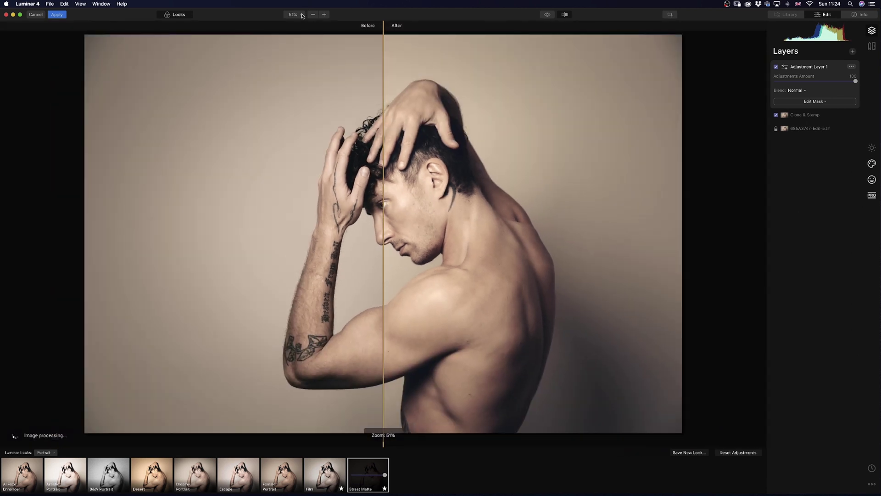
{"action": "left_click", "coordinate": [302, 15]}
{"action": "left_click", "coordinate": [298, 55]}
{"action": "left_click_drag", "start_coordinate": [381, 185], "coordinate": [527, 178]}
{"action": "left_click_drag", "start_coordinate": [473, 172], "coordinate": [388, 172]}
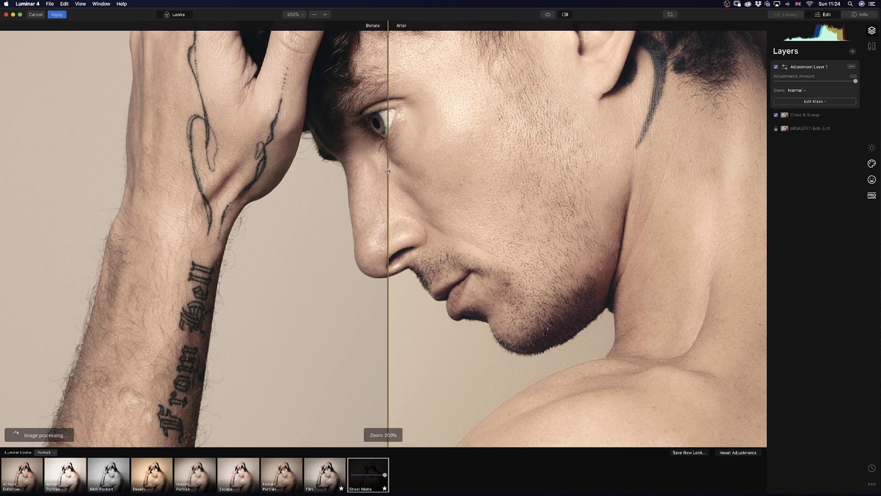
{"action": "left_click_drag", "start_coordinate": [388, 171], "coordinate": [451, 158]}
- Zoom back out to 50% and turn off the Before/After comparison
{"action": "left_click", "coordinate": [293, 14]}
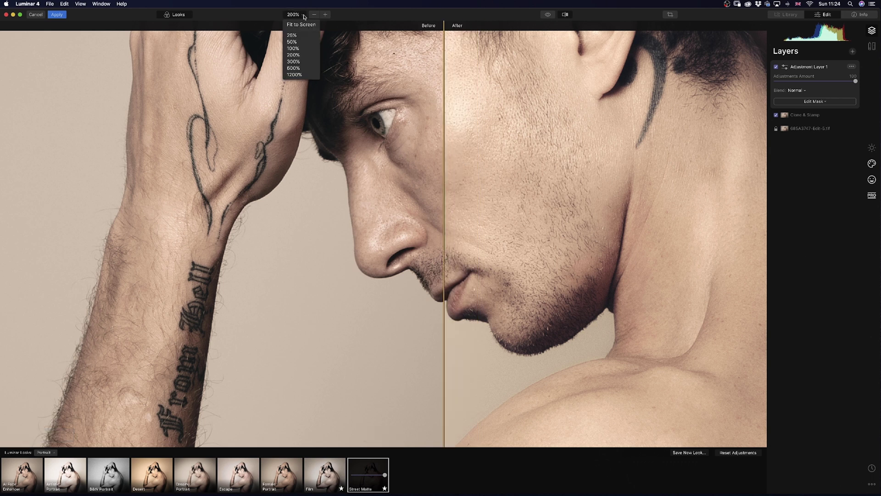
{"action": "left_click", "coordinate": [296, 43]}
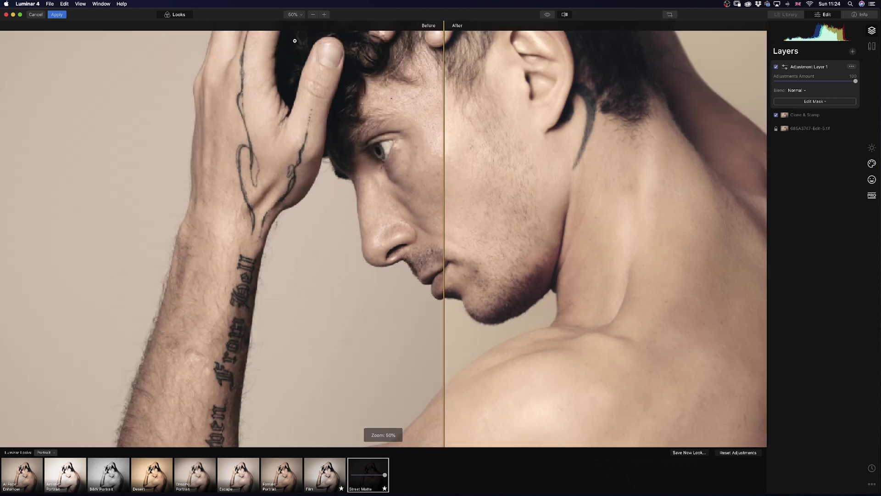
{"action": "left_click", "coordinate": [565, 14]}
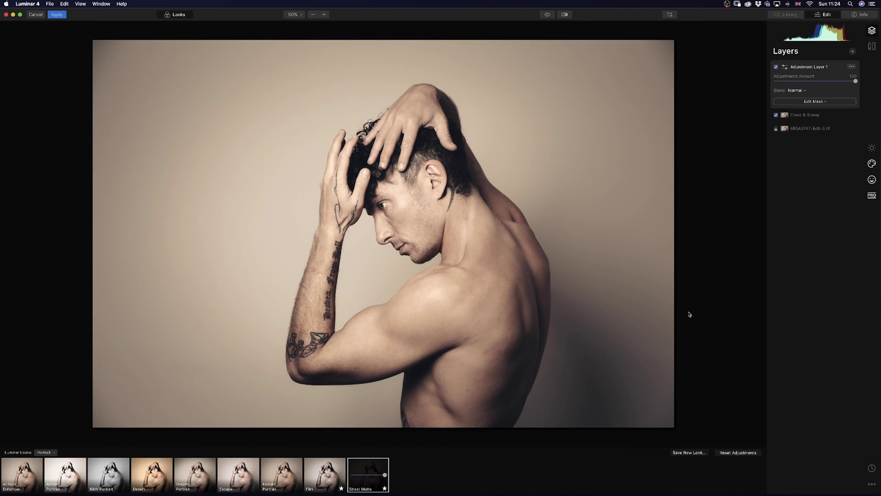
- Apply the Luminar edits and return the portrait to Lightroom Classic
{"action": "left_click", "coordinate": [61, 16]}
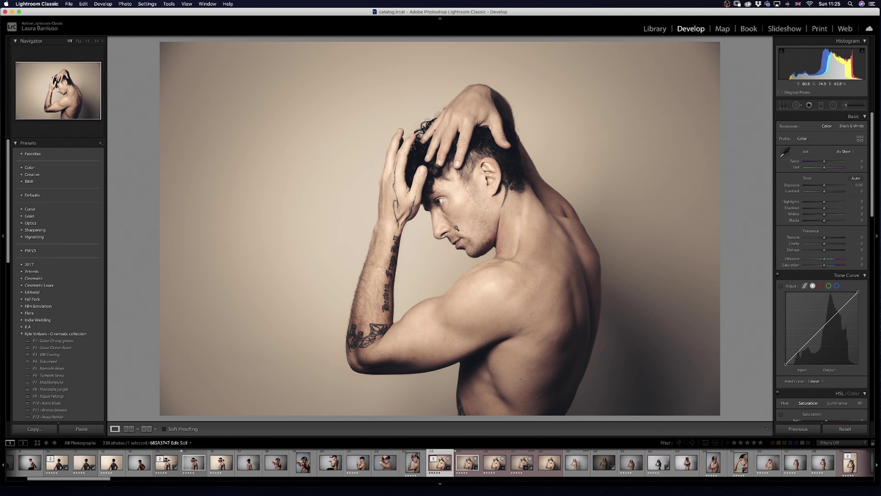
- Open a copy of the edited portrait with Lightroom adjustments in Adobe Photoshop 2020
{"action": "right_click", "coordinate": [440, 462]}
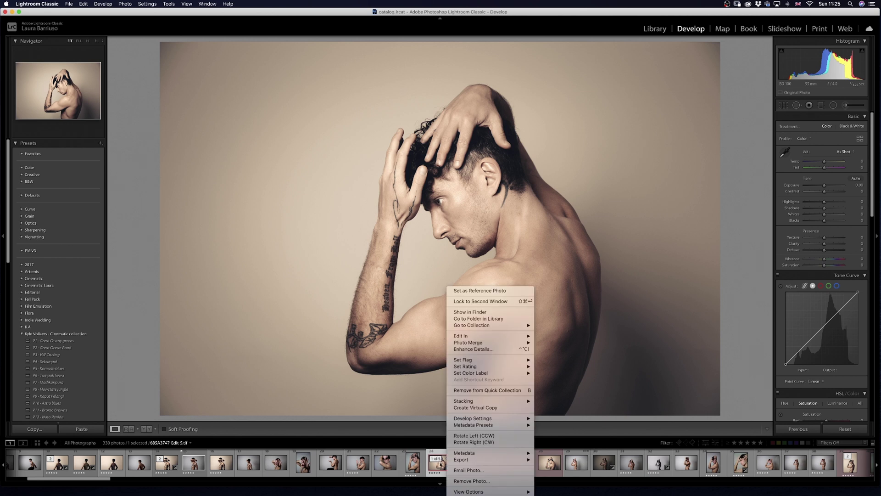
{"action": "mouse_move", "coordinate": [496, 336]}
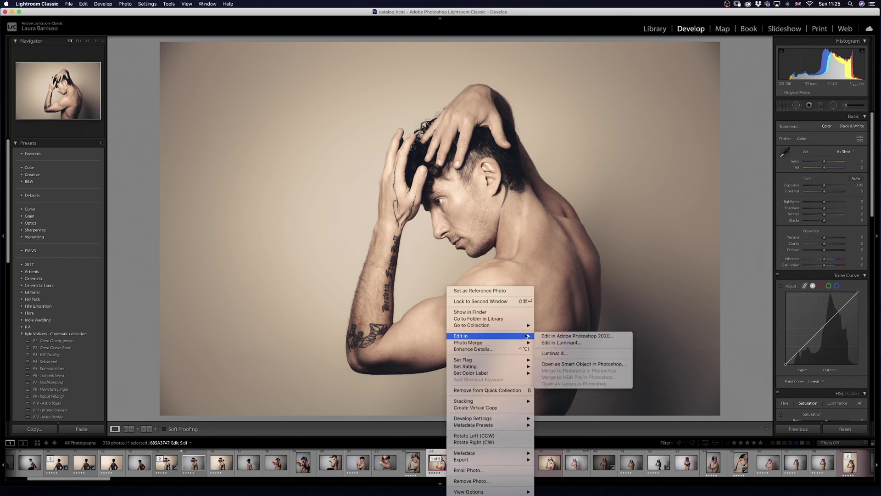
{"action": "left_click", "coordinate": [562, 336]}
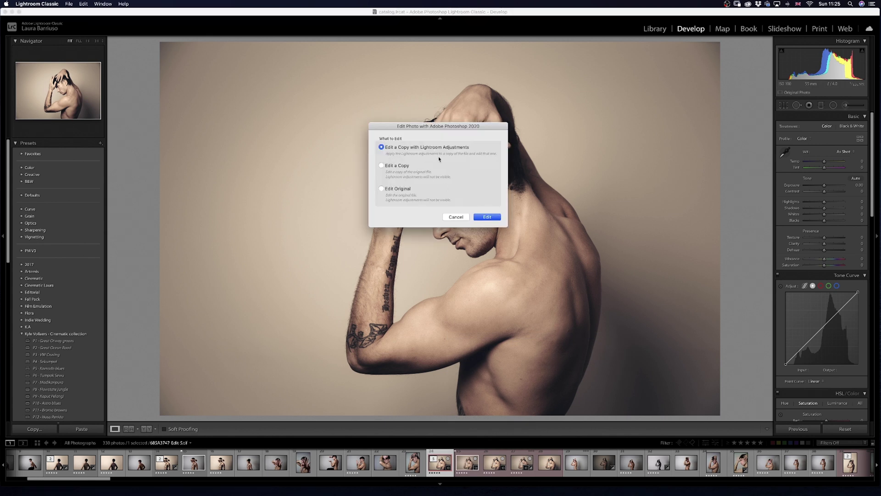
{"action": "left_click", "coordinate": [487, 217]}
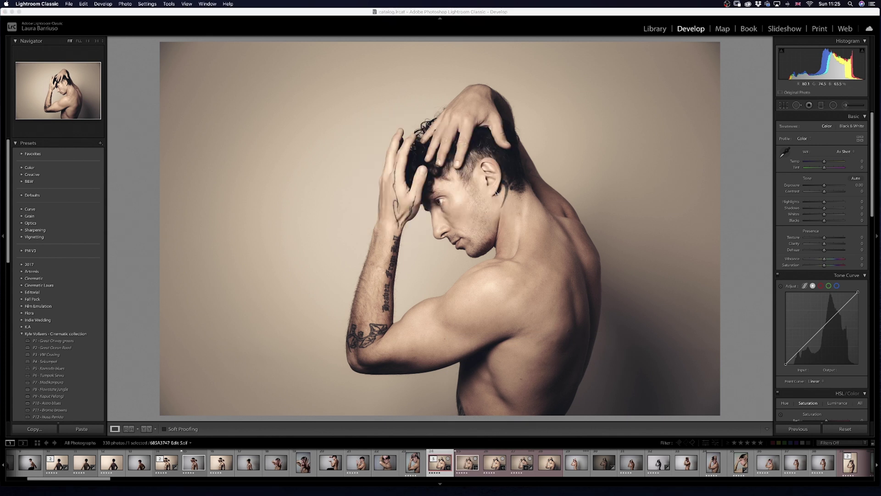